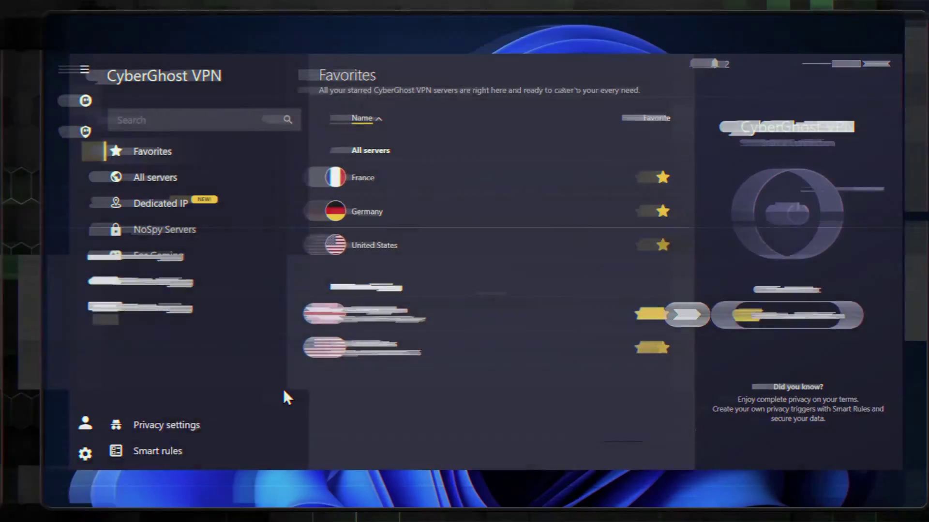
Check the VPN settings page, then show All servers with the Japan search cleared.
{"action": "left_click", "coordinate": [65, 452]}
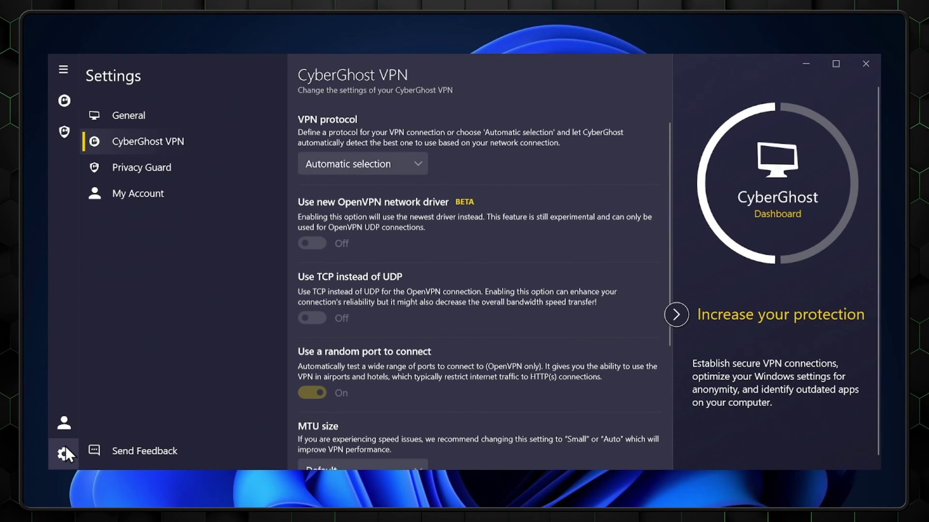
{"action": "scroll", "coordinate": [548, 240], "scroll_direction": "down", "scroll_amount": 4}
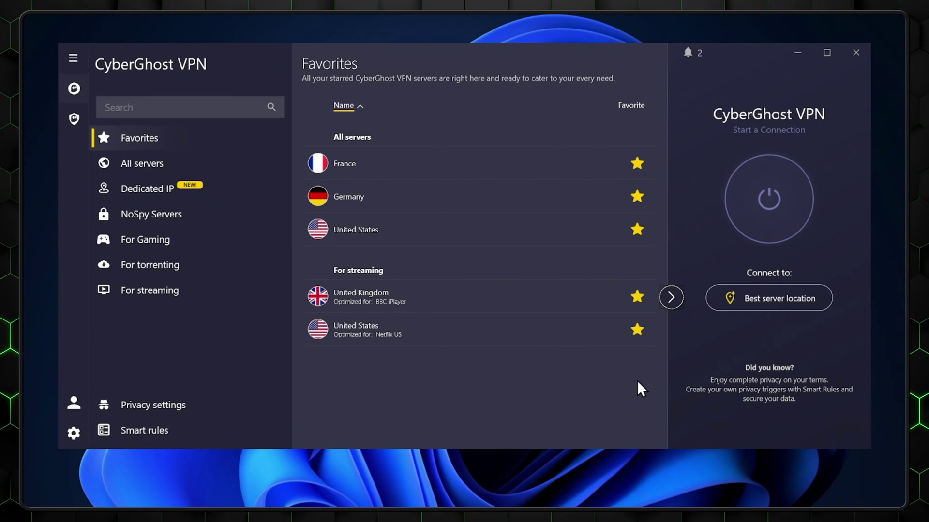
{"action": "left_click", "coordinate": [142, 169]}
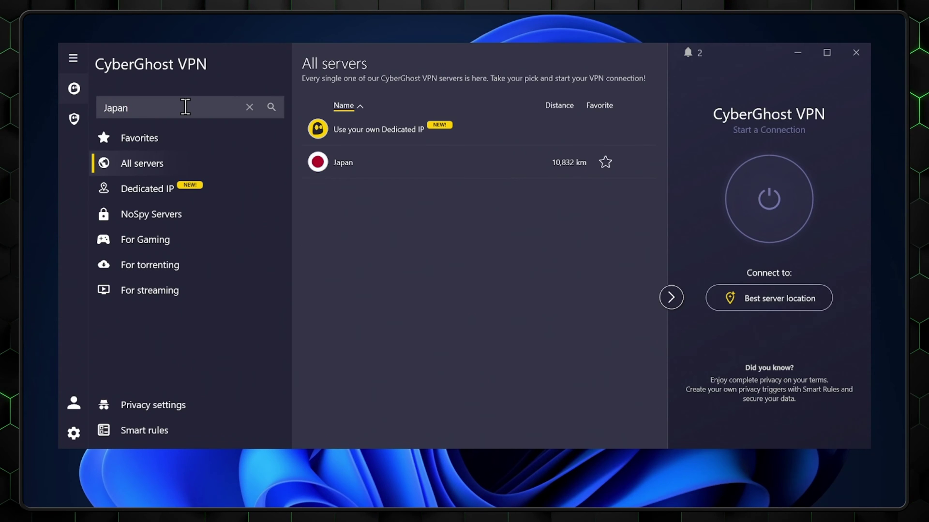
{"action": "left_click", "coordinate": [248, 108]}
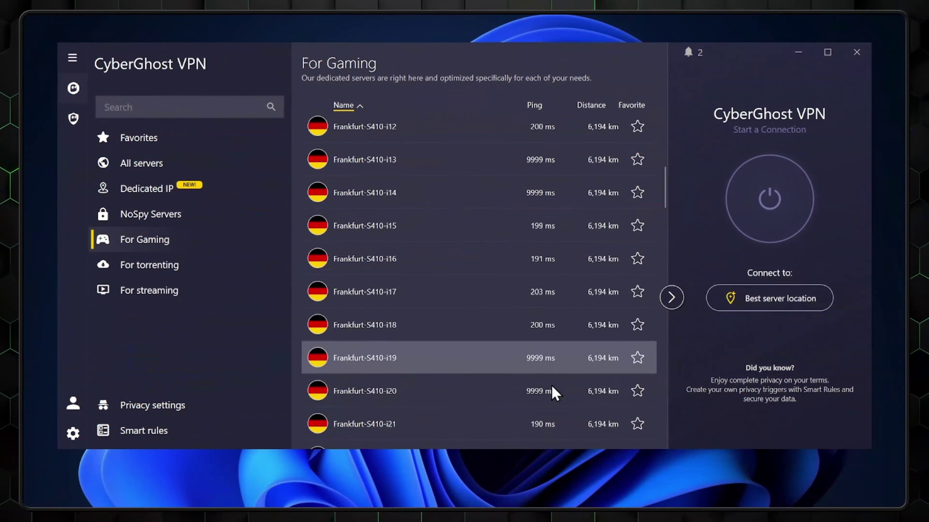
Scroll the For Gaming server list past London, New York and Paris.
{"action": "scroll", "coordinate": [552, 385], "scroll_direction": "down", "scroll_amount": 10}
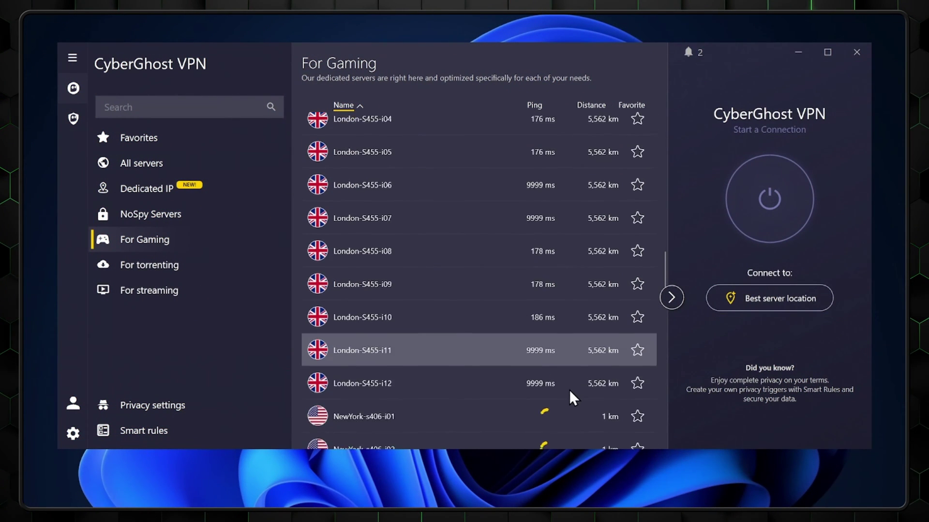
{"action": "scroll", "coordinate": [561, 390], "scroll_direction": "down", "scroll_amount": 15}
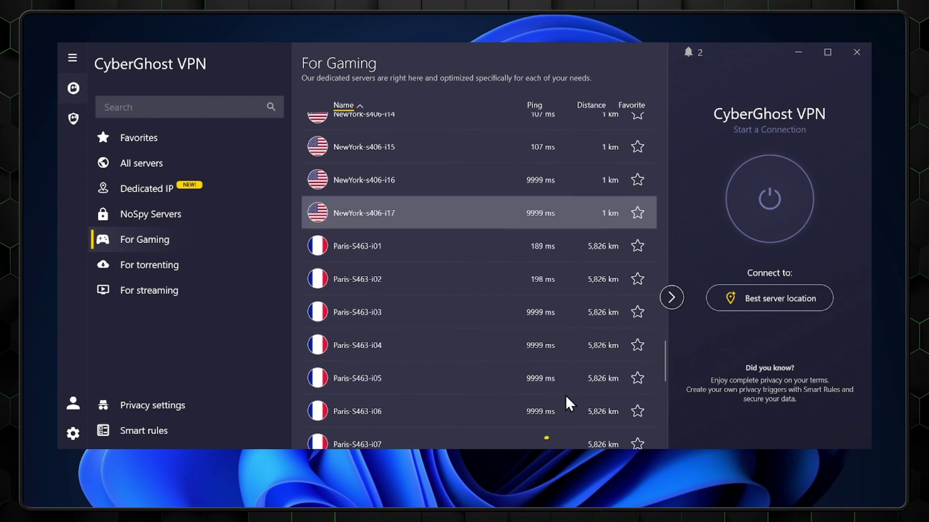
{"action": "scroll", "coordinate": [565, 395], "scroll_direction": "down", "scroll_amount": 10}
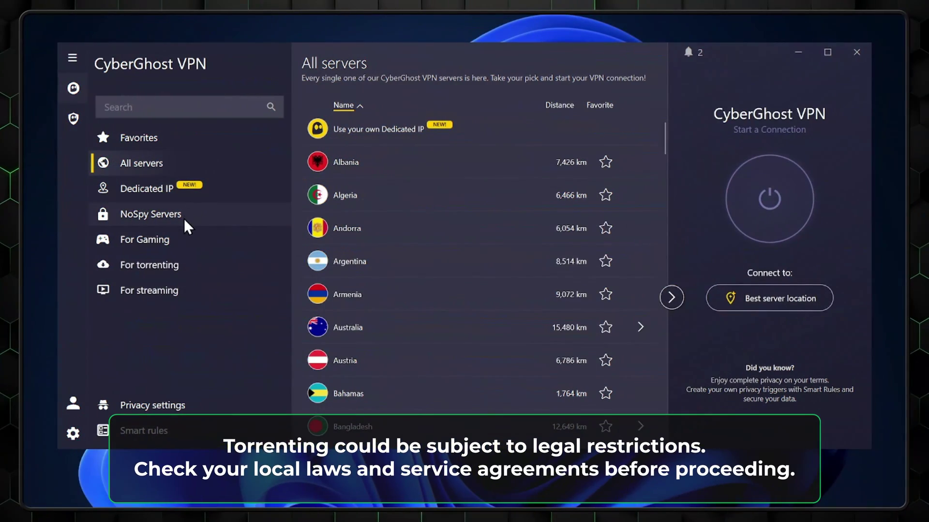
Browse the list of servers optimized for torrenting.
{"action": "left_click", "coordinate": [170, 269]}
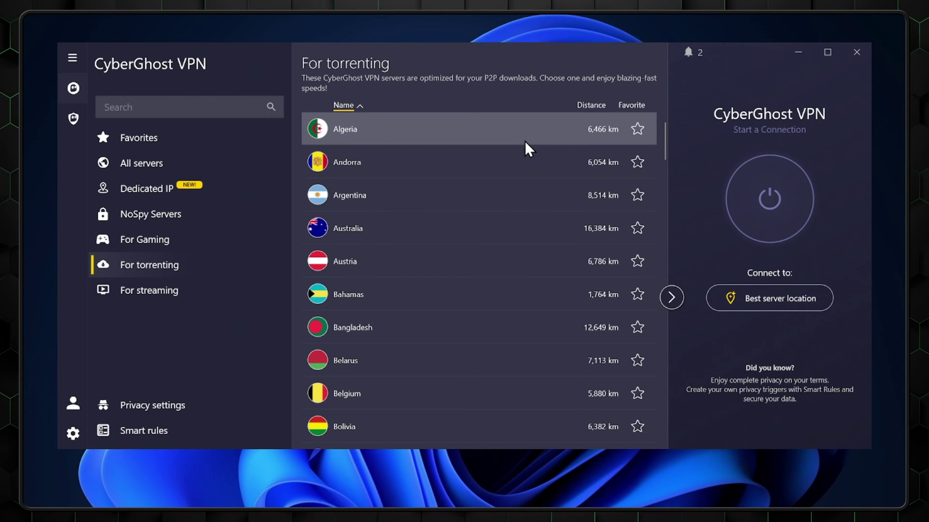
{"action": "scroll", "coordinate": [524, 141], "scroll_direction": "down", "scroll_amount": 3}
{"action": "scroll", "coordinate": [501, 269], "scroll_direction": "down", "scroll_amount": 15}
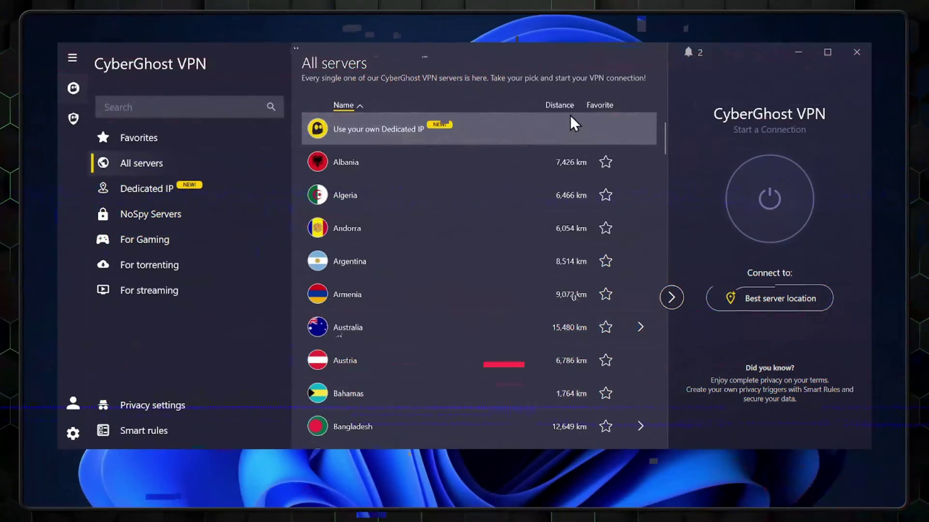
Sort All servers by distance so United States at 1 km comes first.
{"action": "left_click", "coordinate": [571, 106]}
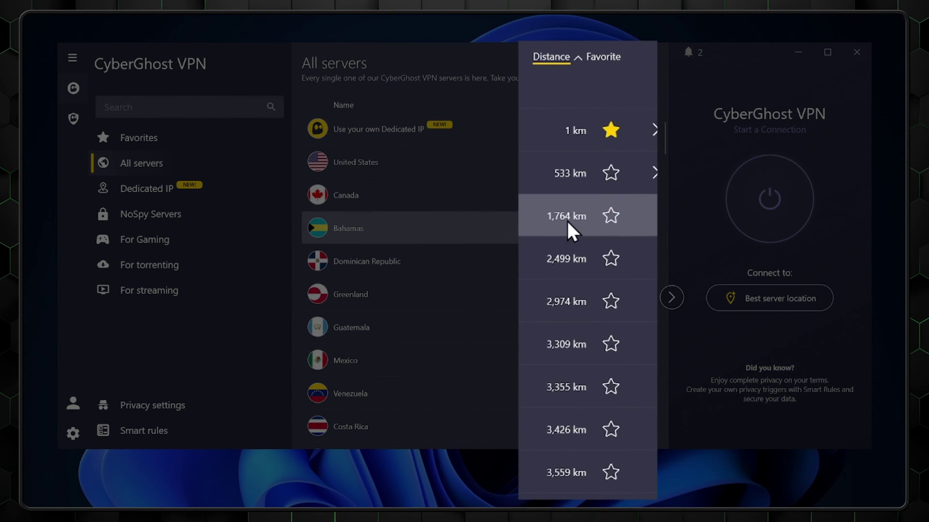
{"action": "scroll", "coordinate": [561, 356], "scroll_direction": "down", "scroll_amount": 5}
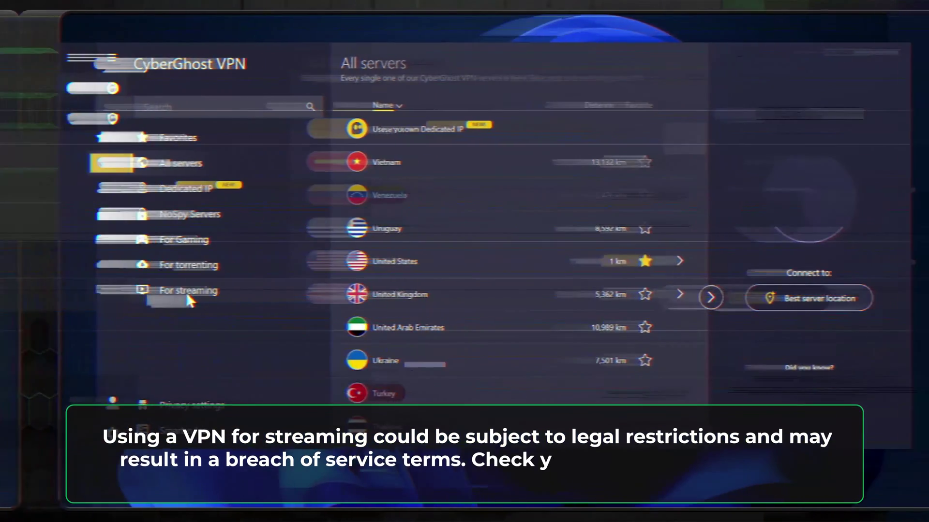
{"action": "left_click", "coordinate": [147, 292]}
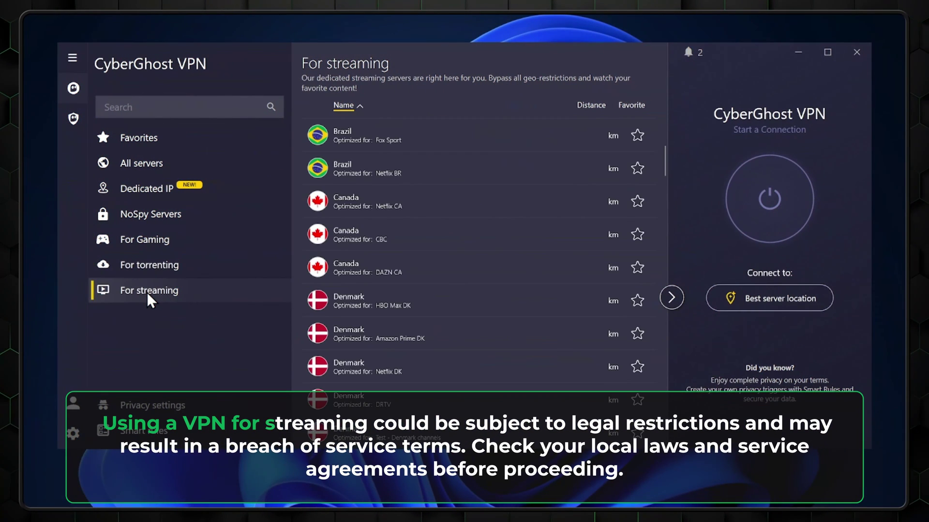
Scroll down and back up through the For streaming server list.
{"action": "scroll", "coordinate": [530, 140], "scroll_direction": "down", "scroll_amount": 5}
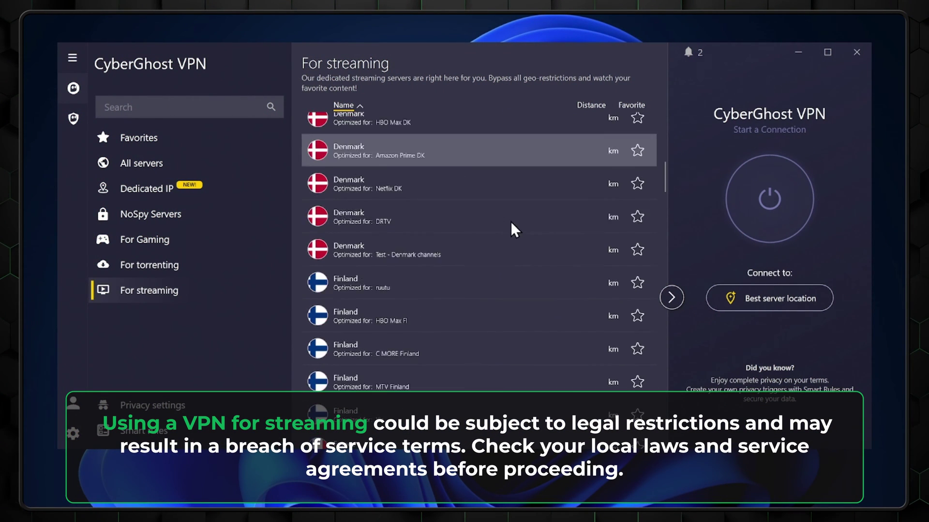
{"action": "scroll", "coordinate": [501, 323], "scroll_direction": "down", "scroll_amount": 10}
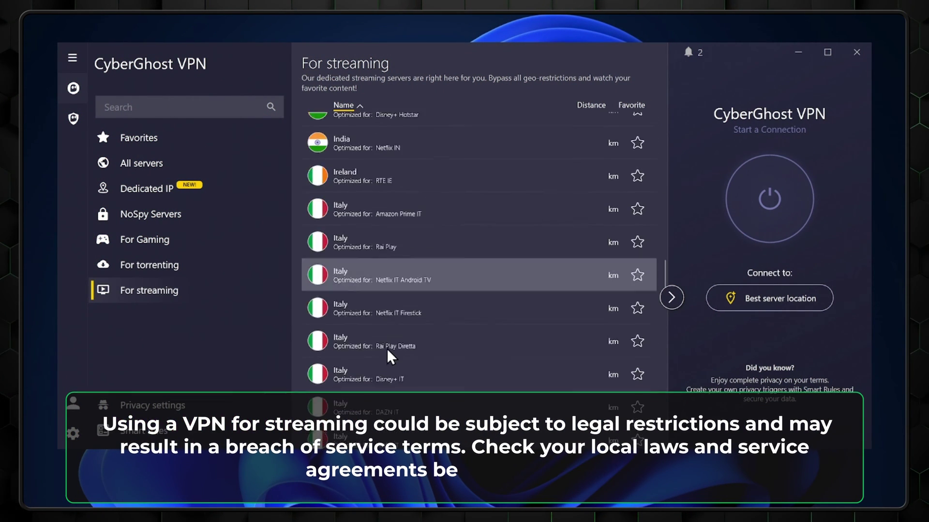
{"action": "scroll", "coordinate": [540, 360], "scroll_direction": "down", "scroll_amount": 15}
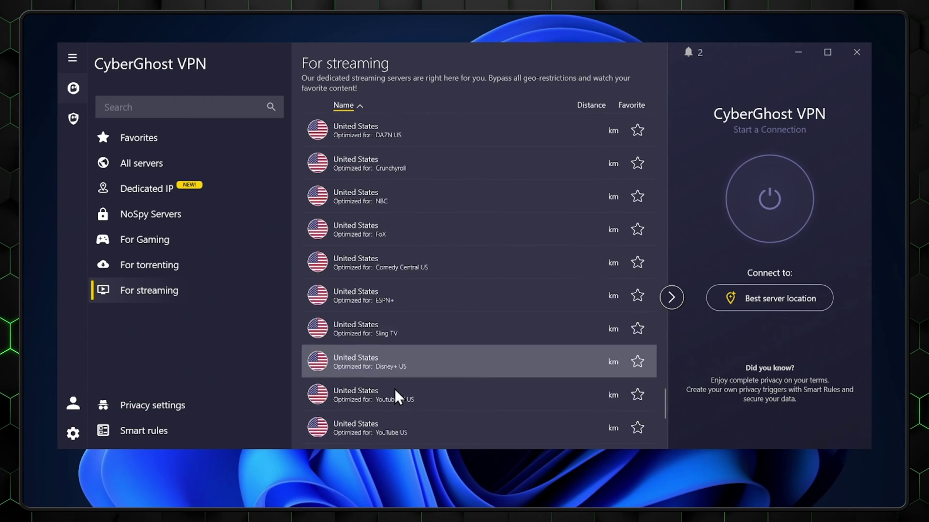
{"action": "scroll", "coordinate": [443, 366], "scroll_direction": "up", "scroll_amount": 20}
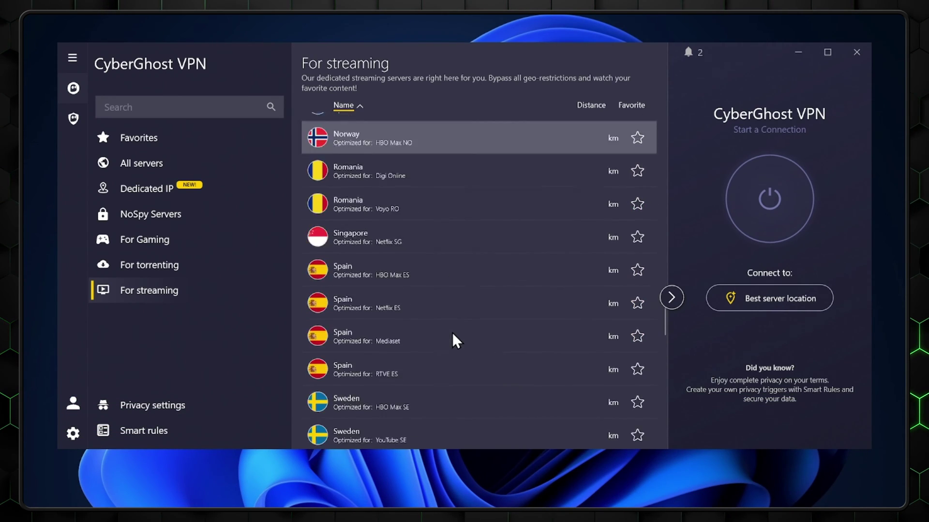
{"action": "scroll", "coordinate": [453, 333], "scroll_direction": "up", "scroll_amount": 15}
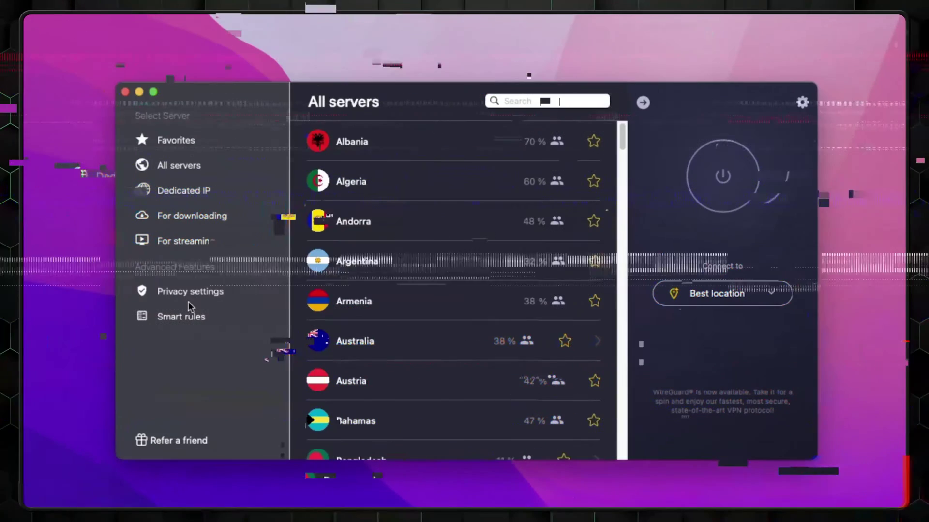
Look over the privacy settings, then go to the Smart rules page.
{"action": "left_click", "coordinate": [190, 293]}
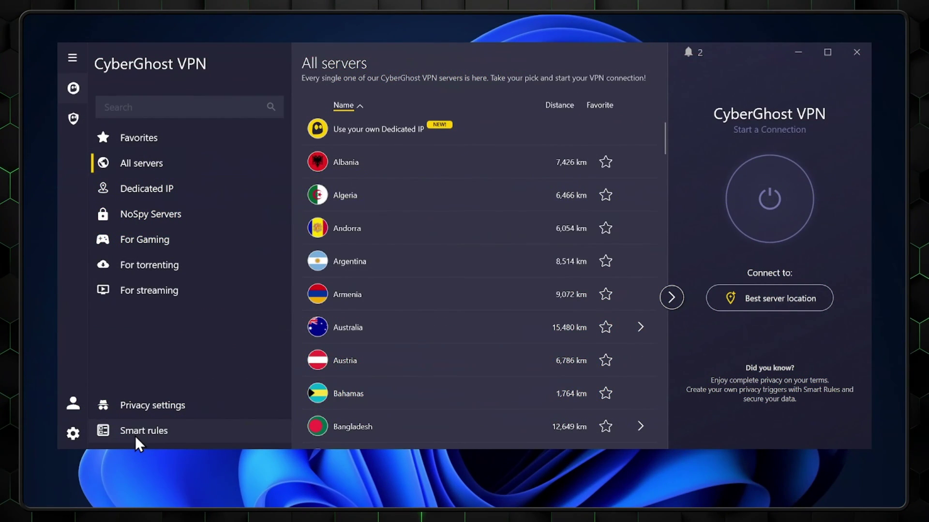
{"action": "left_click", "coordinate": [134, 433]}
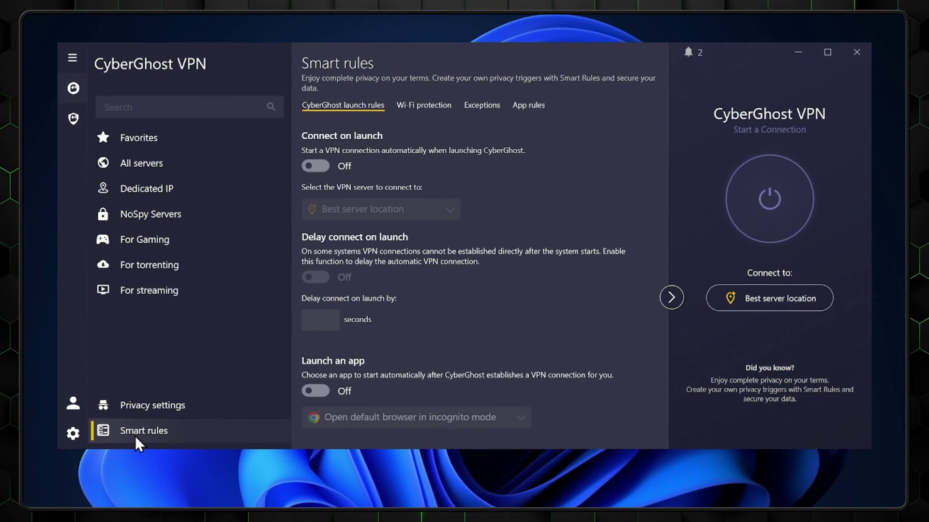
Preview the Wi-Fi protection, Exceptions and App rules tabs, then return to launch rules.
{"action": "left_click", "coordinate": [423, 106]}
{"action": "left_click", "coordinate": [479, 106]}
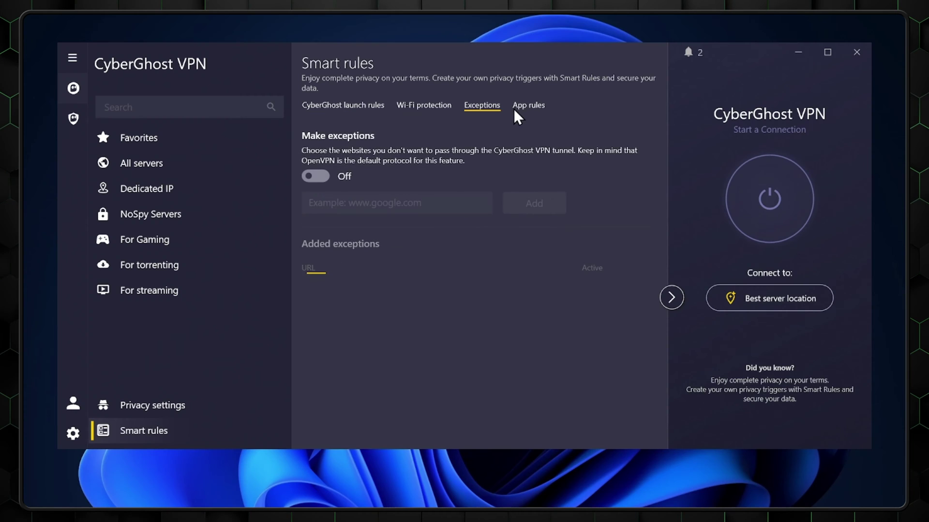
{"action": "left_click", "coordinate": [518, 109]}
{"action": "left_click", "coordinate": [370, 107]}
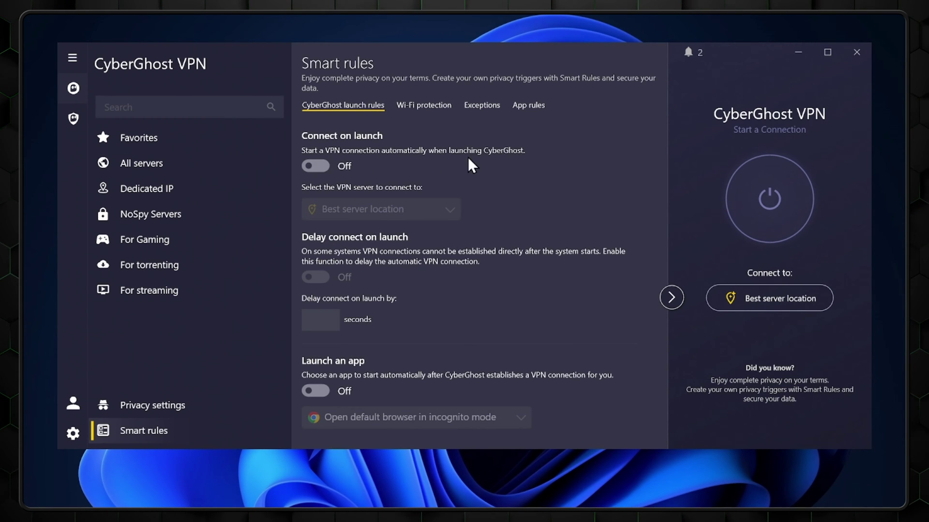
Turn on Connect on launch and set its server to Japan via More servers.
{"action": "left_click", "coordinate": [316, 164]}
{"action": "left_click", "coordinate": [340, 212]}
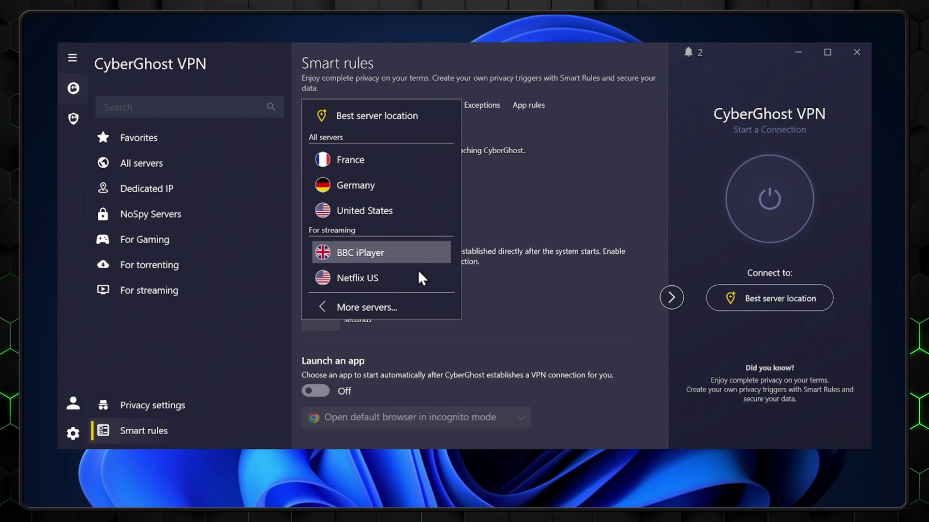
{"action": "left_click", "coordinate": [405, 308]}
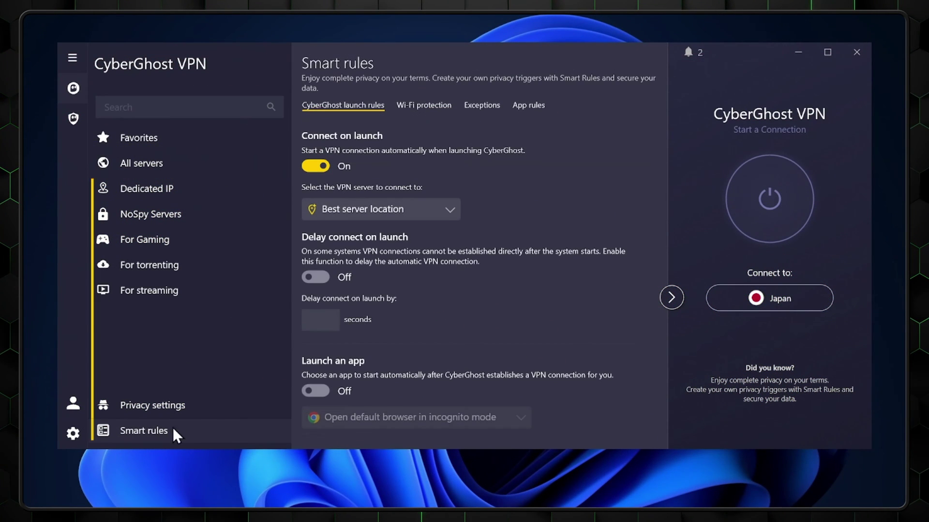
{"action": "left_click", "coordinate": [390, 210]}
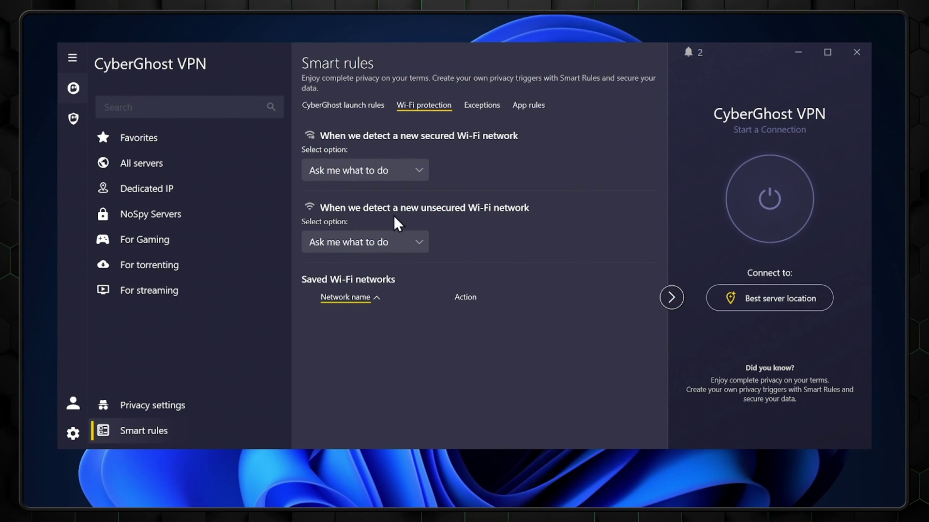
Add cybernews as a website exception and turn on app rules with Chrome as trigger.
{"action": "left_click", "coordinate": [353, 237]}
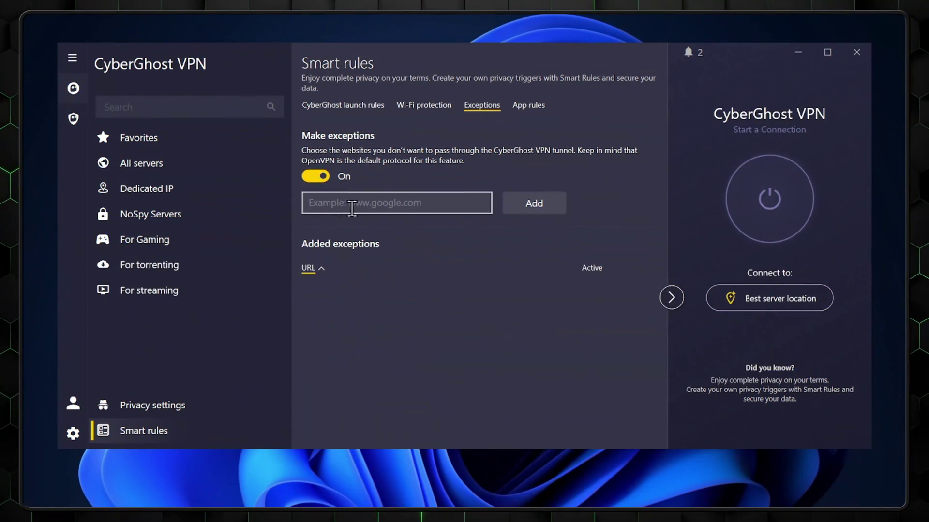
{"action": "type", "text": "ybernews"}
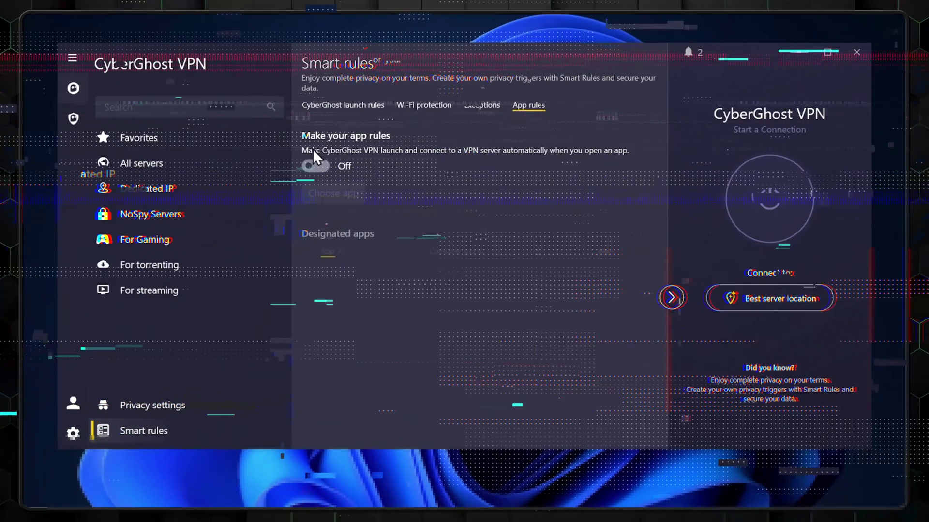
{"action": "left_click", "coordinate": [312, 164]}
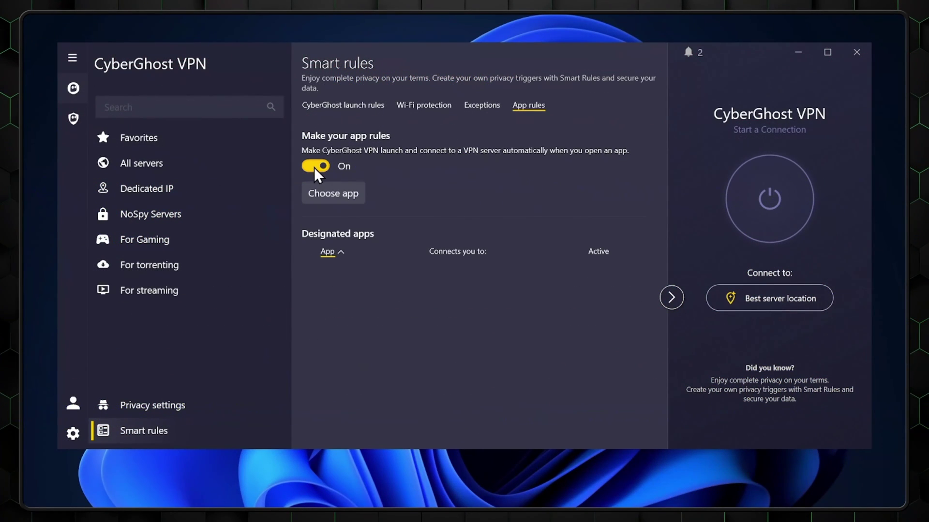
{"action": "left_click", "coordinate": [326, 193]}
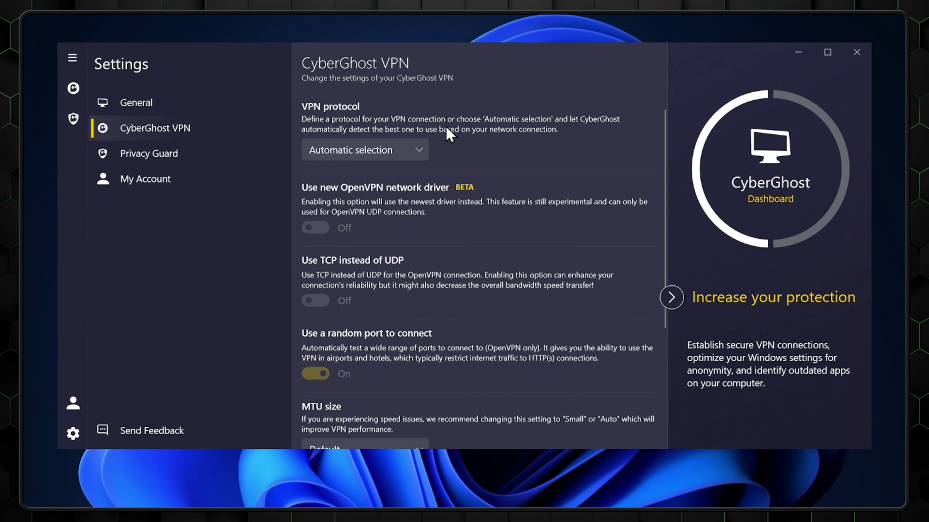
Switch the VPN protocol from Automatic selection to WireGuard® and review the remaining options.
{"action": "left_click", "coordinate": [347, 152]}
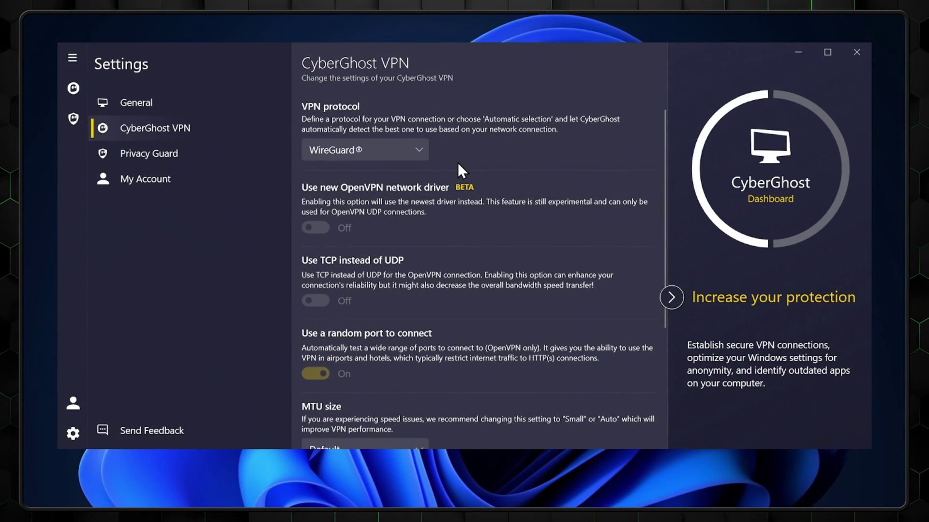
{"action": "scroll", "coordinate": [457, 162], "scroll_direction": "down", "scroll_amount": 4}
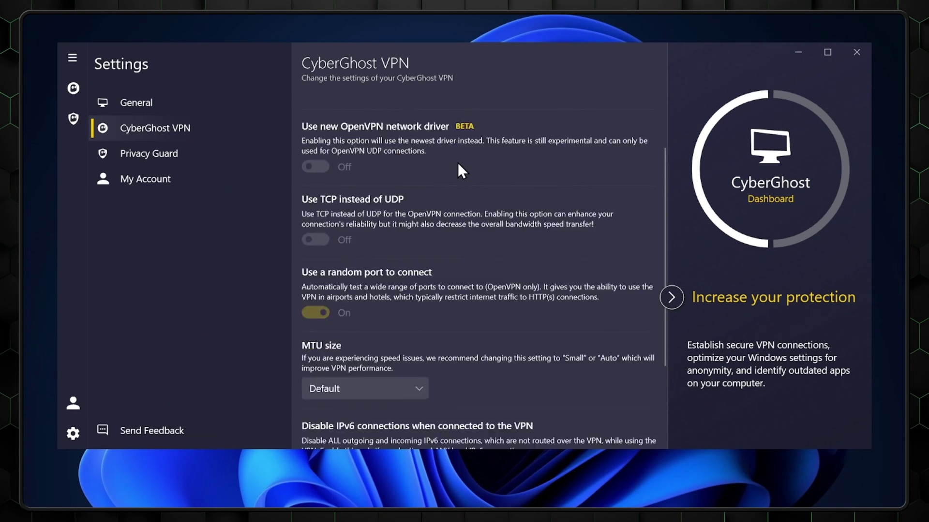
{"action": "scroll", "coordinate": [458, 162], "scroll_direction": "up", "scroll_amount": 5}
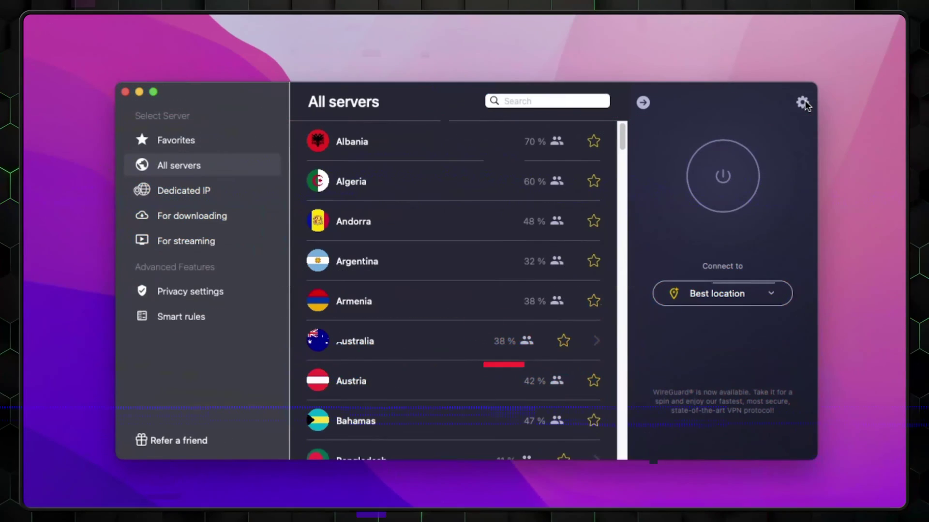
On macOS, open Preferences, view Privacy settings and Smart rules, and set MTU to Small.
{"action": "left_click", "coordinate": [802, 102]}
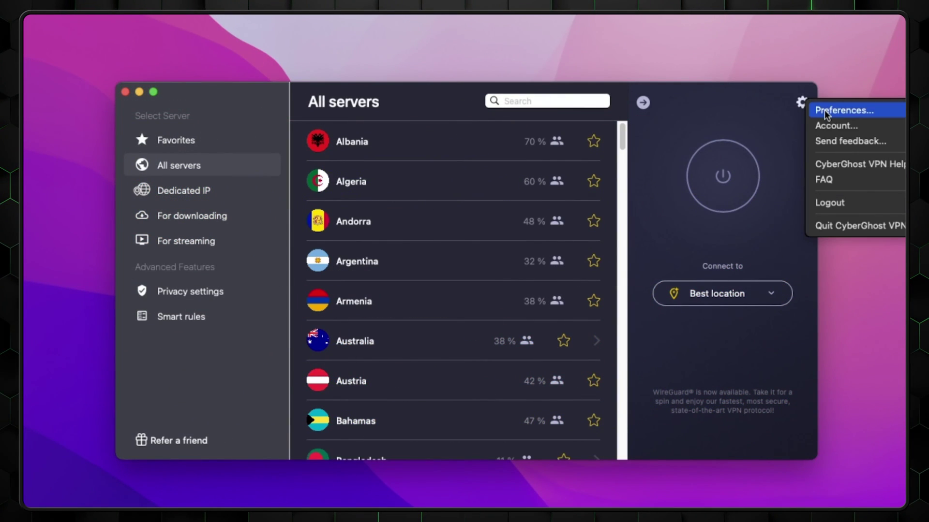
{"action": "left_click", "coordinate": [825, 110]}
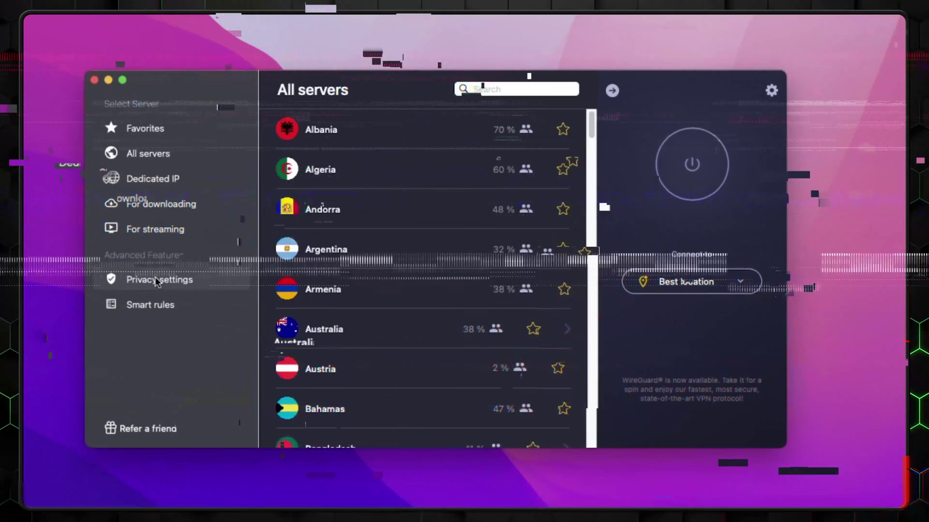
{"action": "left_click", "coordinate": [155, 278]}
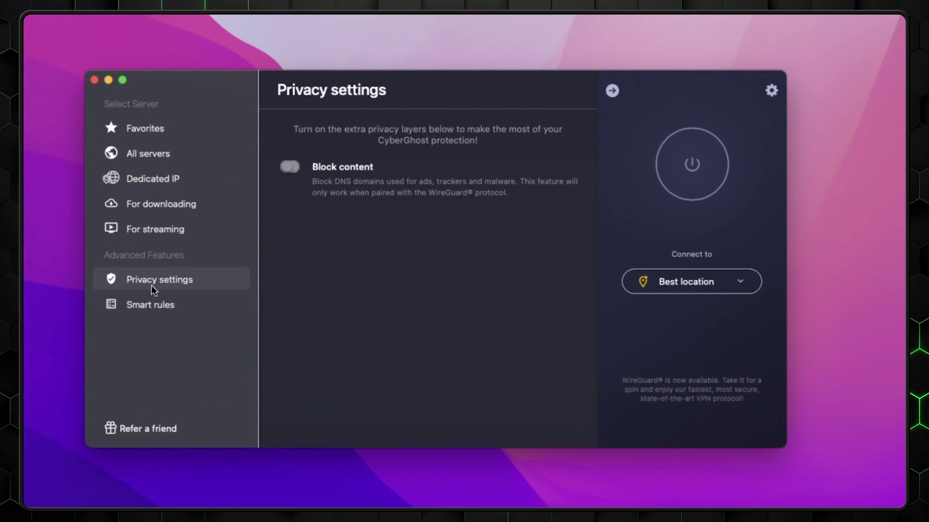
{"action": "left_click", "coordinate": [148, 306]}
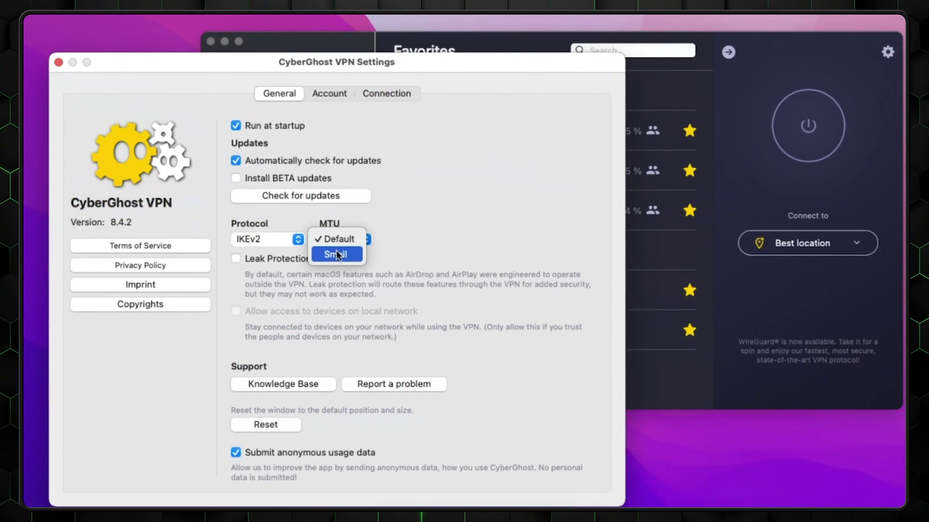
{"action": "left_click", "coordinate": [336, 254]}
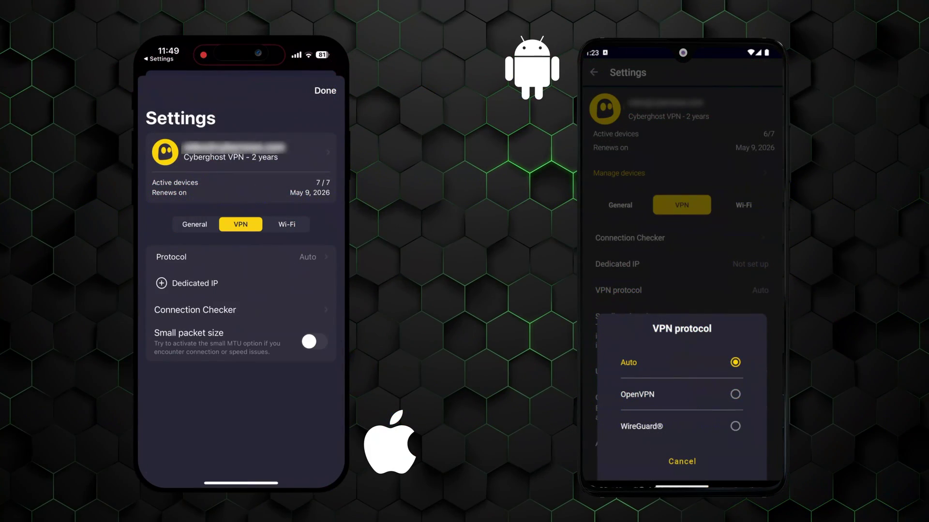
On iOS, tap Protocol in the VPN tab to list Auto, IKEv2 and WireGuard®.
{"action": "left_click", "coordinate": [237, 257]}
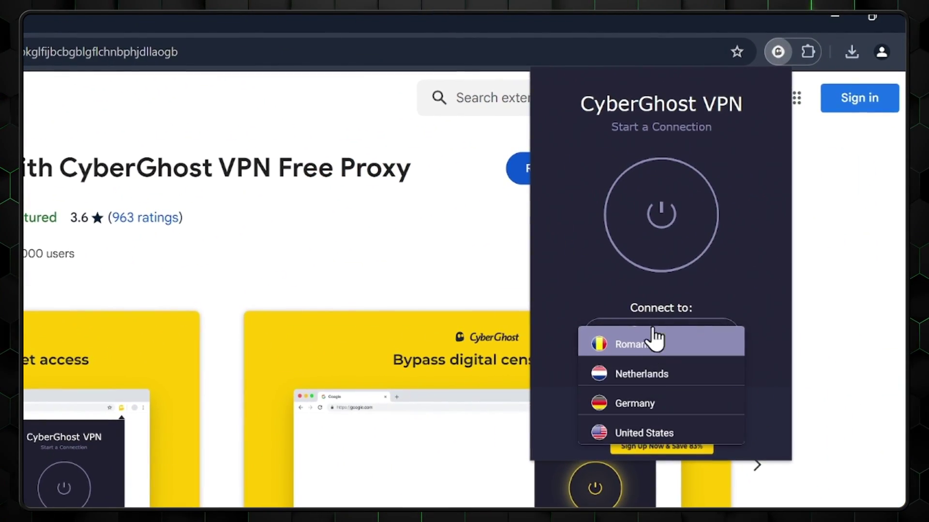
Choose United States from the extension's Connect to dropdown.
{"action": "left_click", "coordinate": [653, 434]}
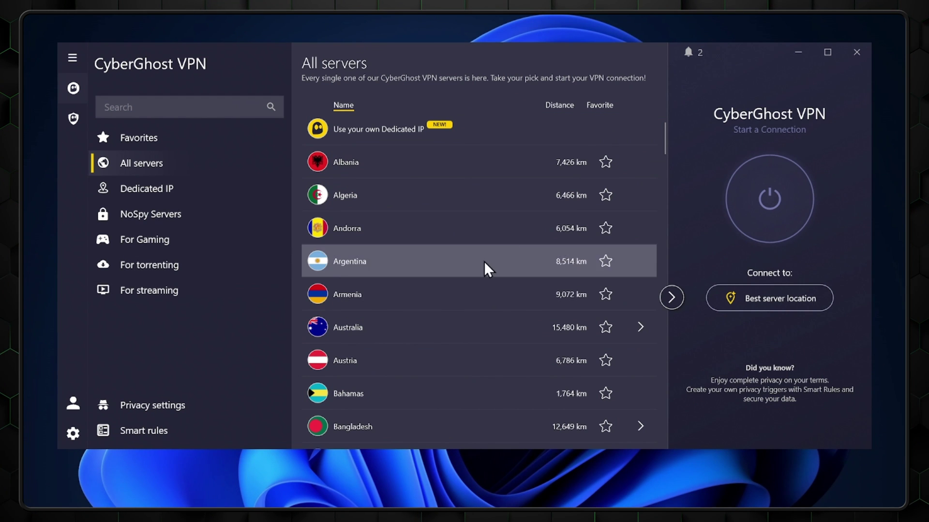
Scroll down through the All servers country list to review distances and favourites.
{"action": "scroll", "coordinate": [528, 160], "scroll_direction": "down", "scroll_amount": 5}
{"action": "scroll", "coordinate": [527, 158], "scroll_direction": "down", "scroll_amount": 10}
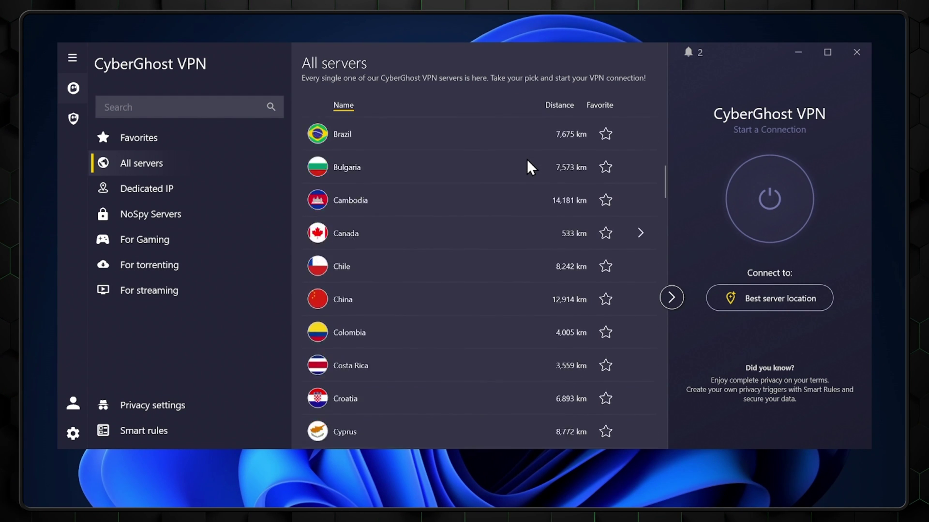
{"action": "scroll", "coordinate": [527, 159], "scroll_direction": "down", "scroll_amount": 5}
{"action": "scroll", "coordinate": [527, 159], "scroll_direction": "down", "scroll_amount": 5}
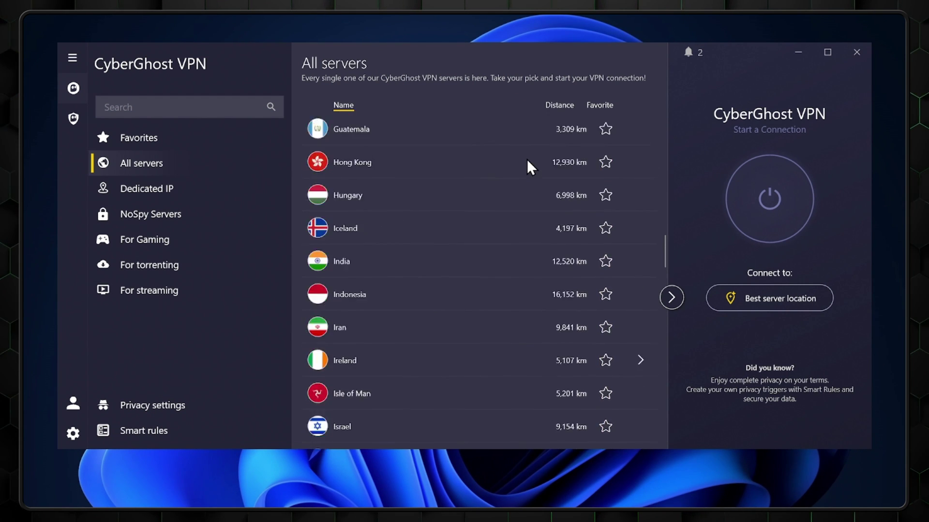